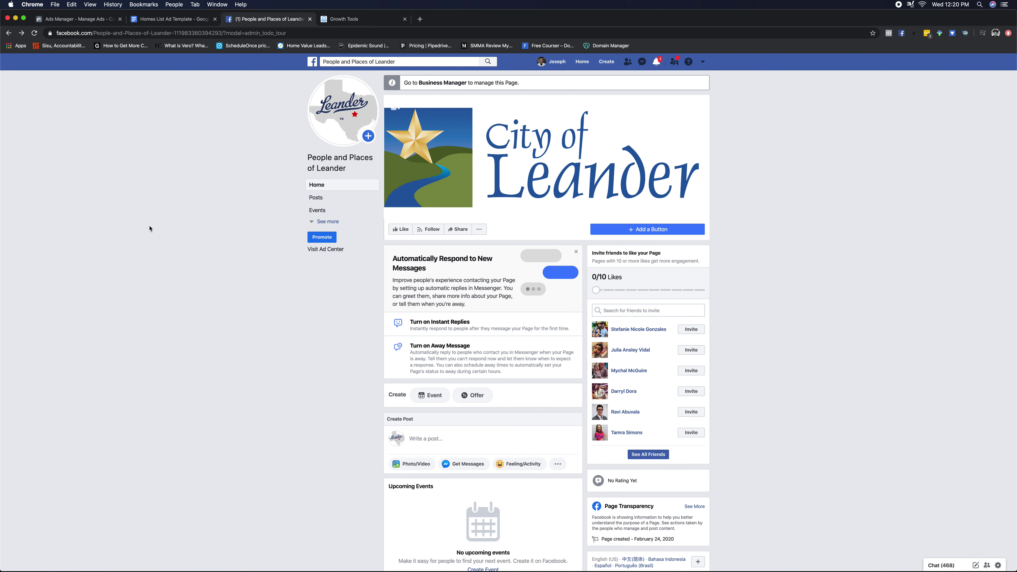
# - Leave the new-campaign objective page for the list of 550 campaigns and open the tools menu
pyautogui.click(92, 23)
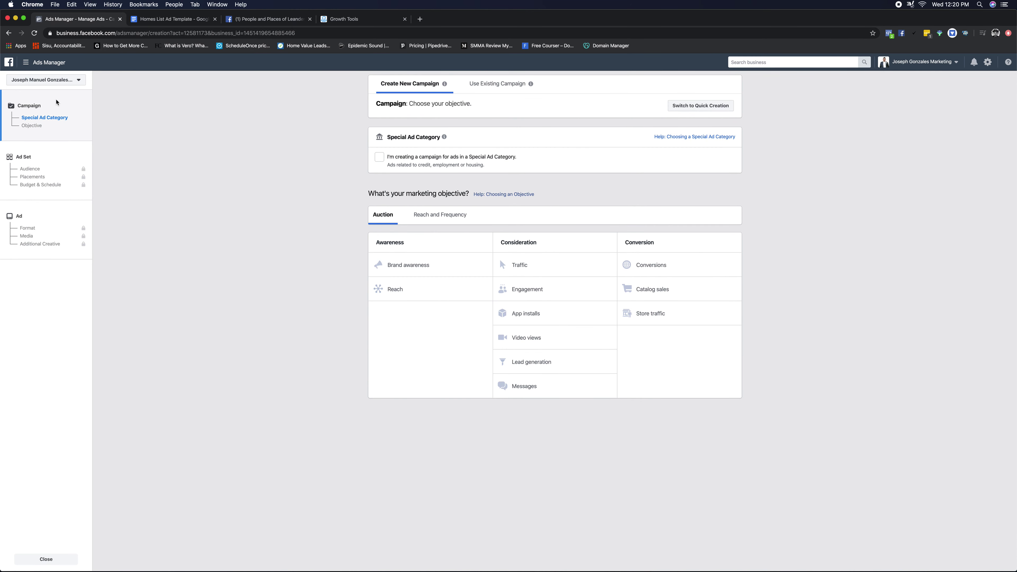
pyautogui.click(9, 34)
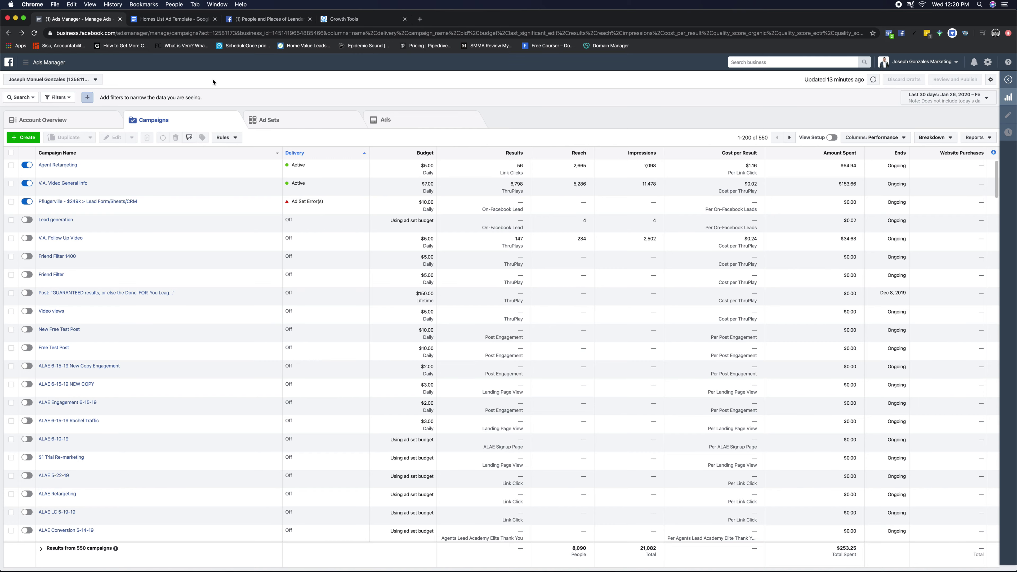
pyautogui.click(25, 62)
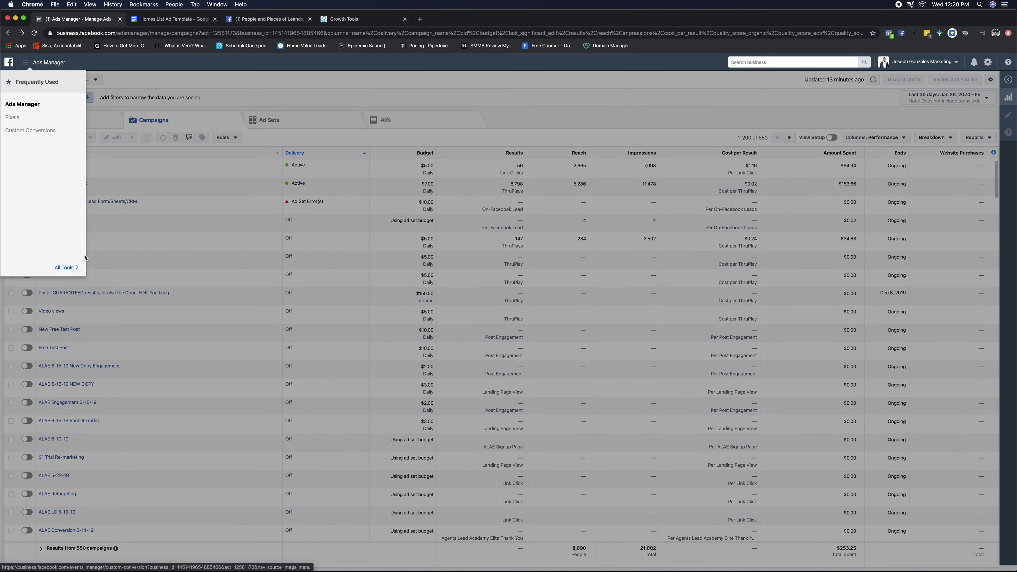
# - Expand the menu to All Tools, then dismiss it to show the 550-campaign table
pyautogui.click(26, 62)
pyautogui.click(26, 63)
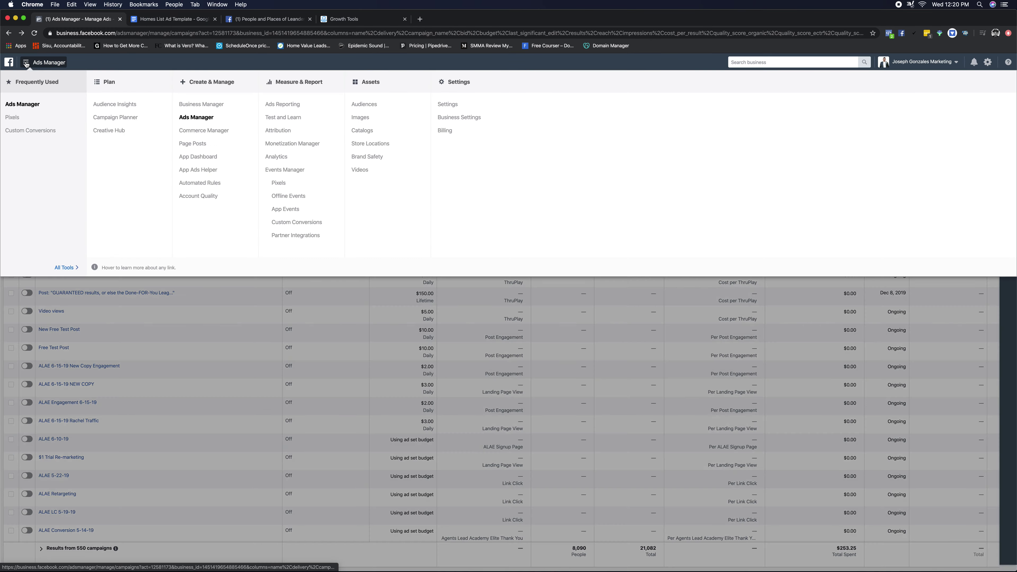
pyautogui.click(352, 312)
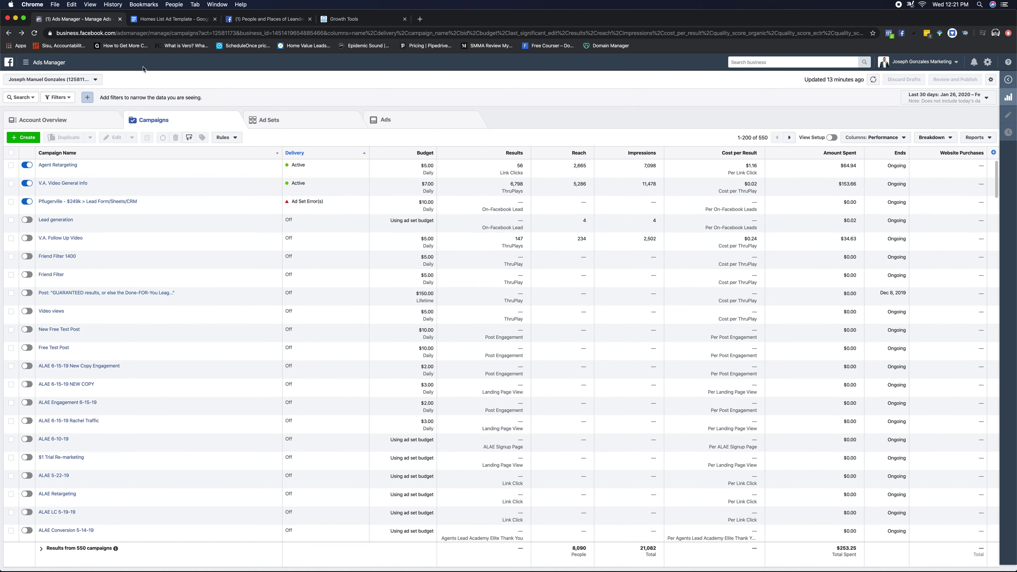
pyautogui.click(150, 23)
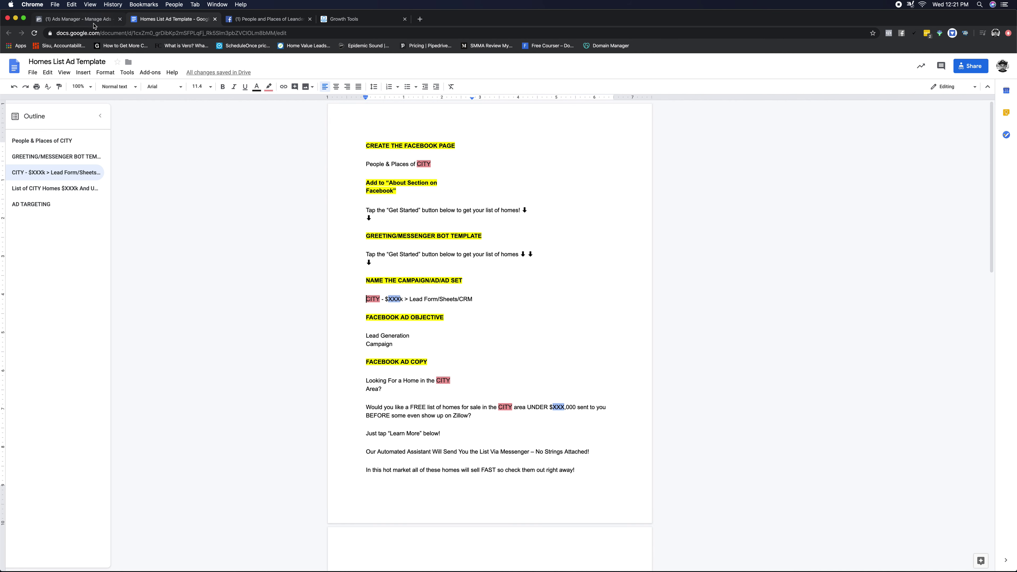
pyautogui.click(80, 19)
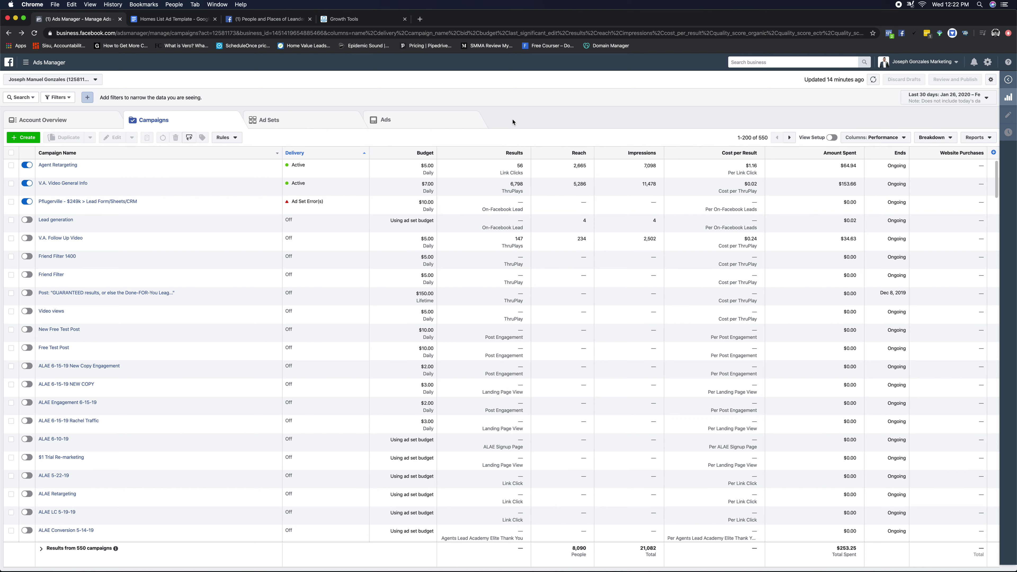
# - Create a new campaign and declare Housing as its Special Ad Category
pyautogui.click(24, 138)
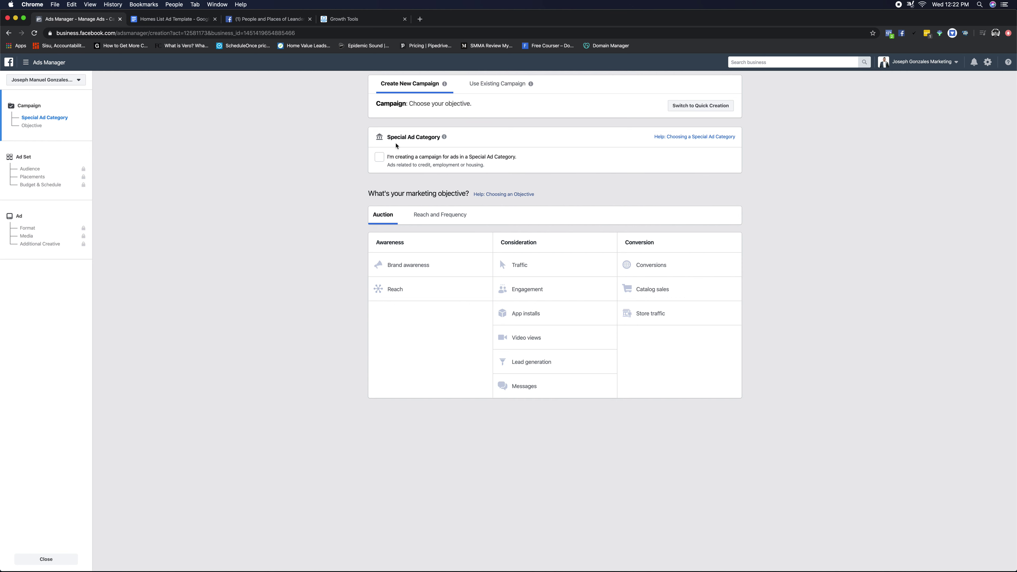
pyautogui.moveTo(449, 143)
pyautogui.click(379, 159)
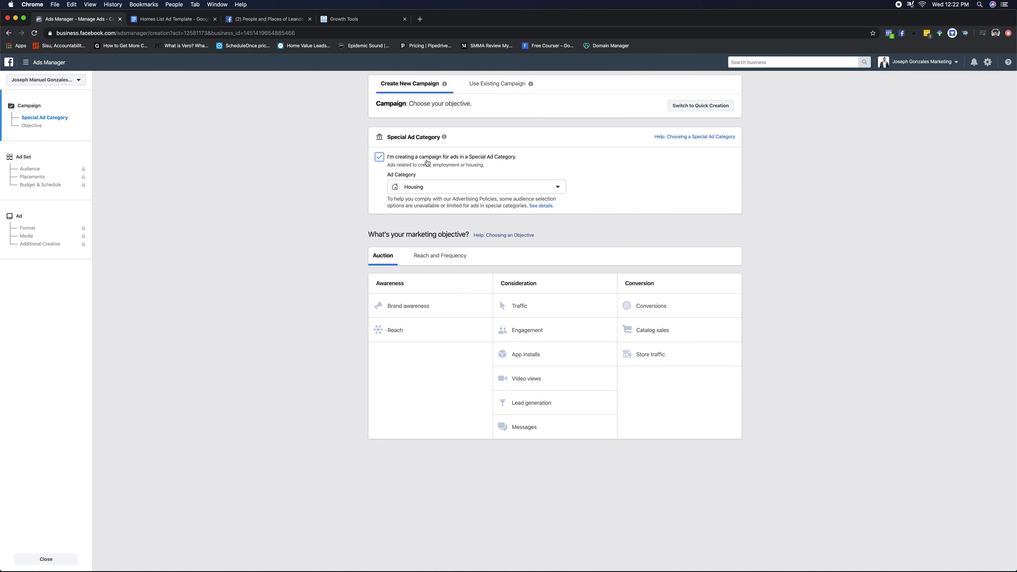
pyautogui.click(432, 186)
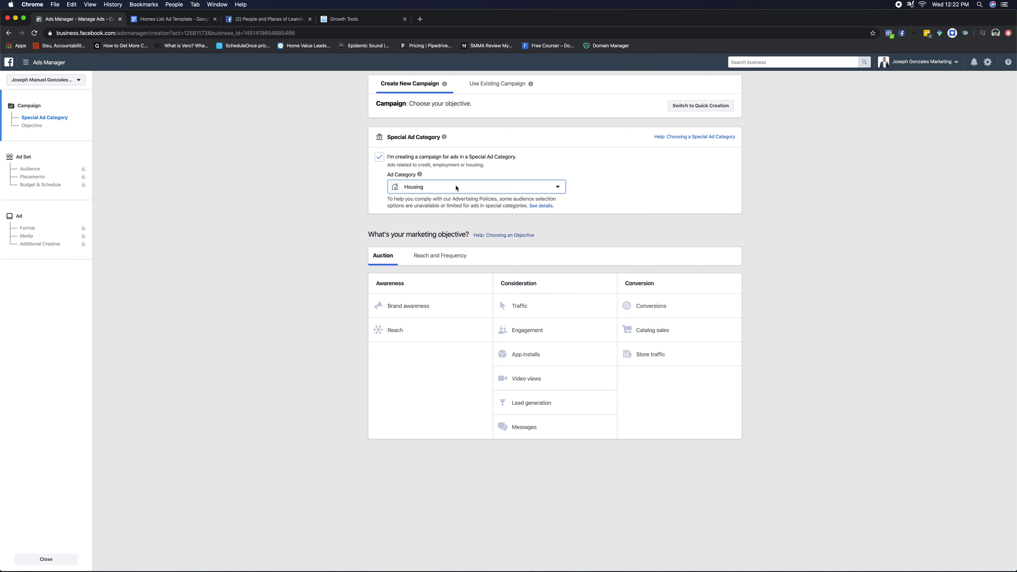
pyautogui.click(434, 209)
pyautogui.click(308, 242)
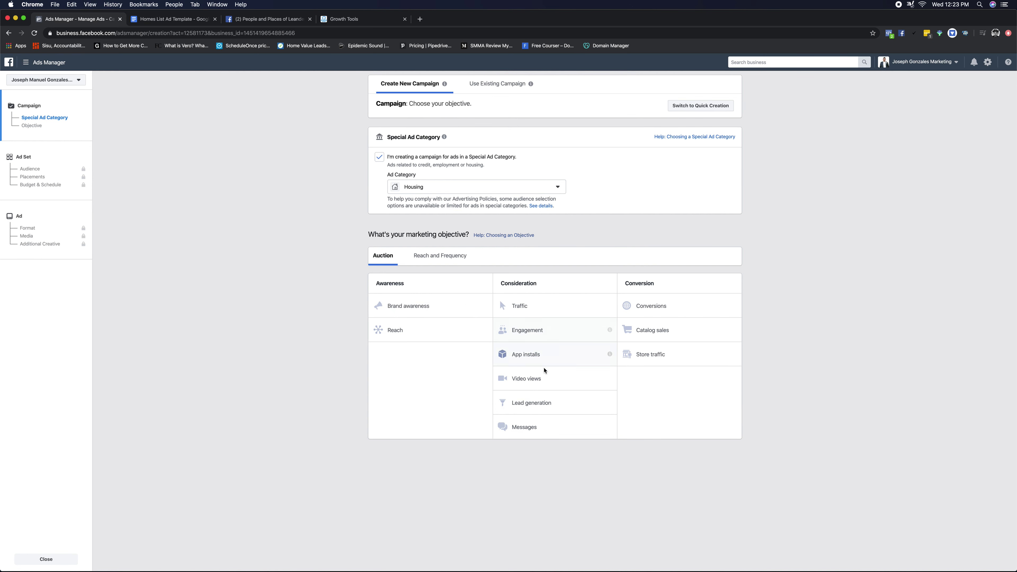
# - Choose Lead generation as the new campaign's objective
pyautogui.click(536, 404)
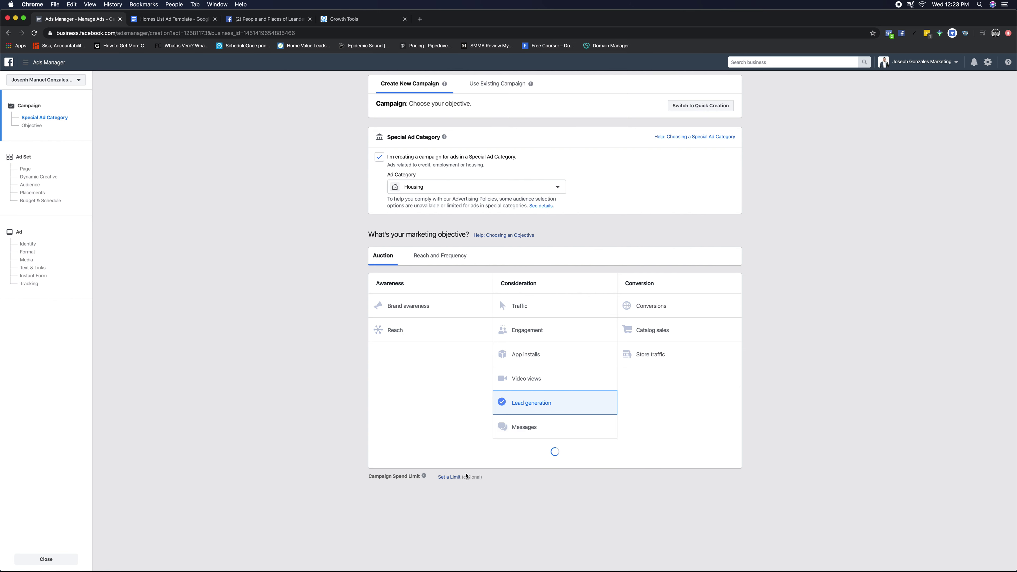
pyautogui.tripleClick(484, 481)
pyautogui.click(364, 440)
pyautogui.scroll(-5, 380, 450)
pyautogui.tripleClick(507, 372)
pyautogui.click(438, 358)
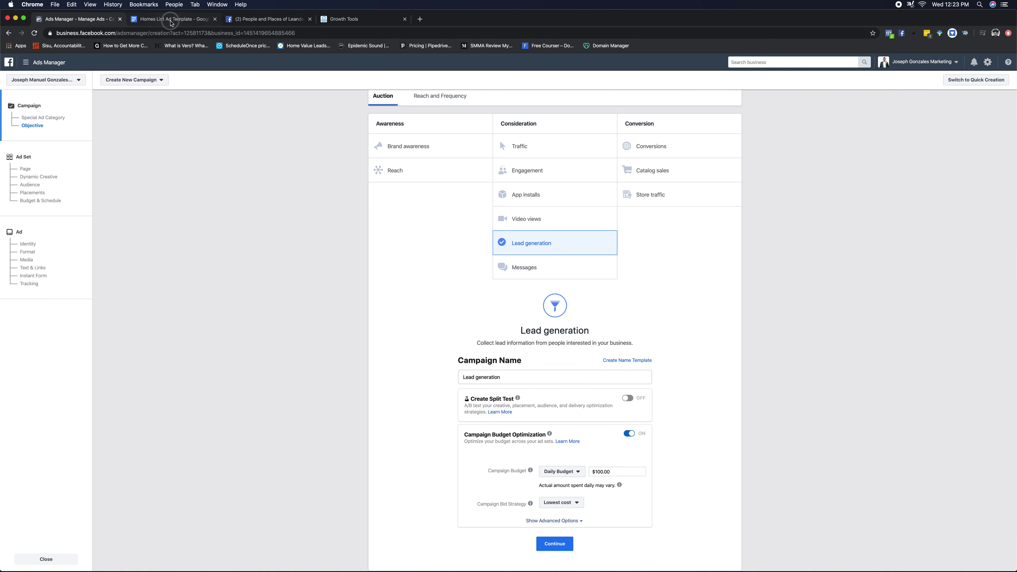
# - Copy the 'CITY - $XXXk > Lead Form/Sheets/CRM' line from the template doc for the campaign name
pyautogui.click(170, 19)
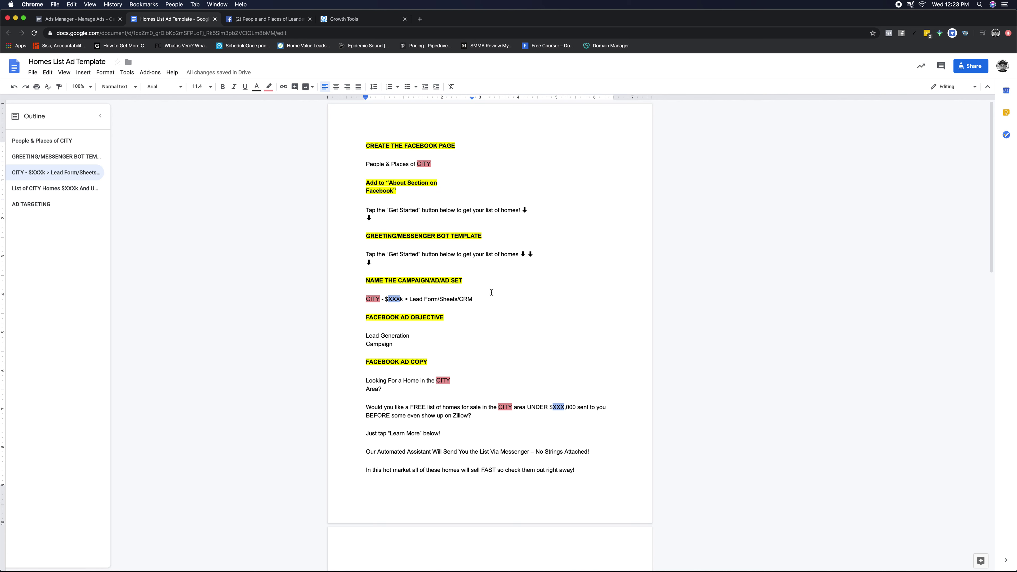
pyautogui.click(477, 299)
pyautogui.moveTo(477, 299); pyautogui.dragTo(344, 298)
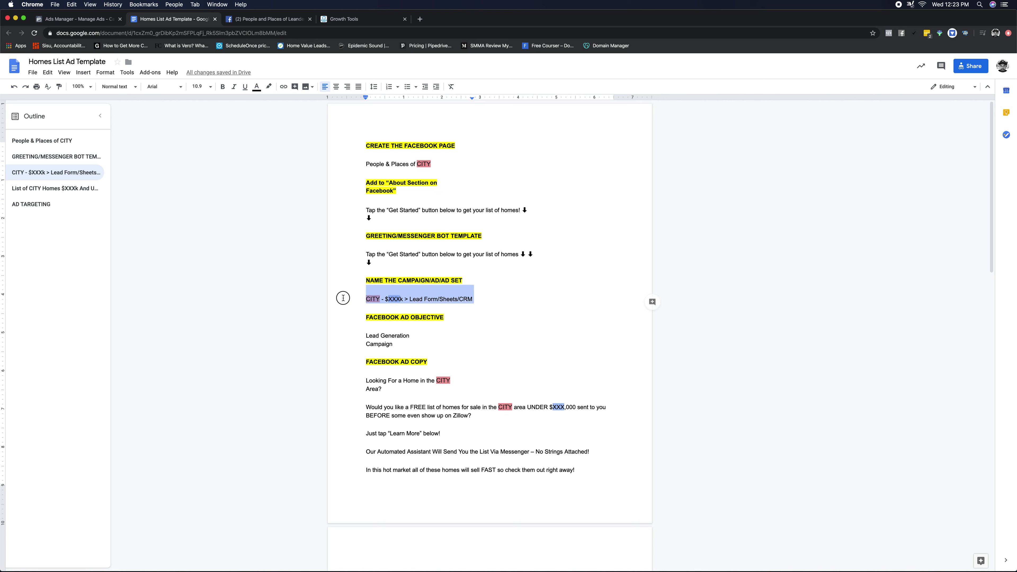
pyautogui.click(304, 295)
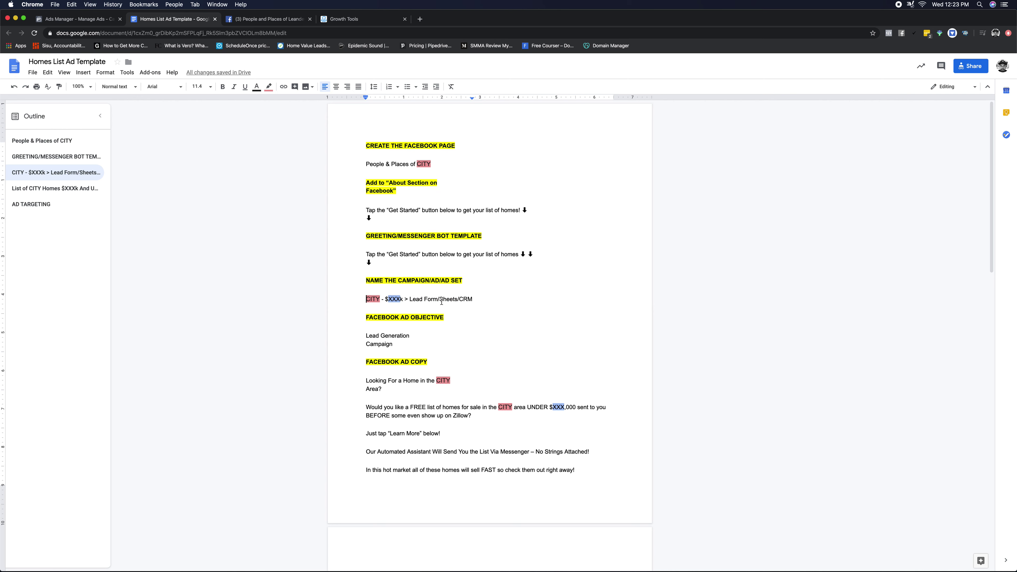
pyautogui.moveTo(493, 299); pyautogui.dragTo(325, 298)
pyautogui.press('super+c')
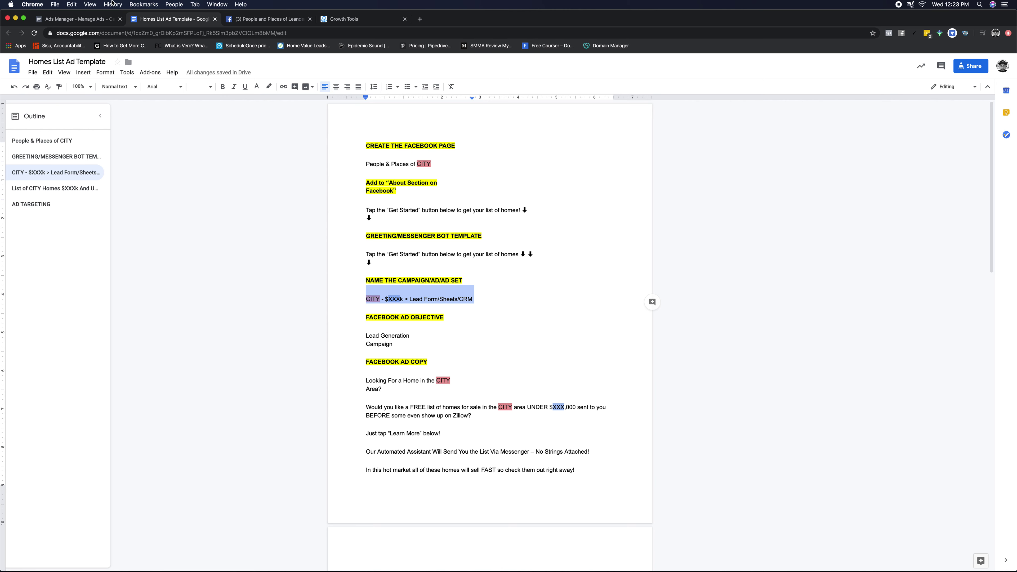
pyautogui.click(85, 19)
pyautogui.doubleClick(493, 378)
# - Name the campaign 'Leander - $260k > Lead Form/Sheets/CRM' from the pasted template
pyautogui.press('super+a')
pyautogui.press('super+v')
pyautogui.moveTo(477, 377); pyautogui.dragTo(461, 378)
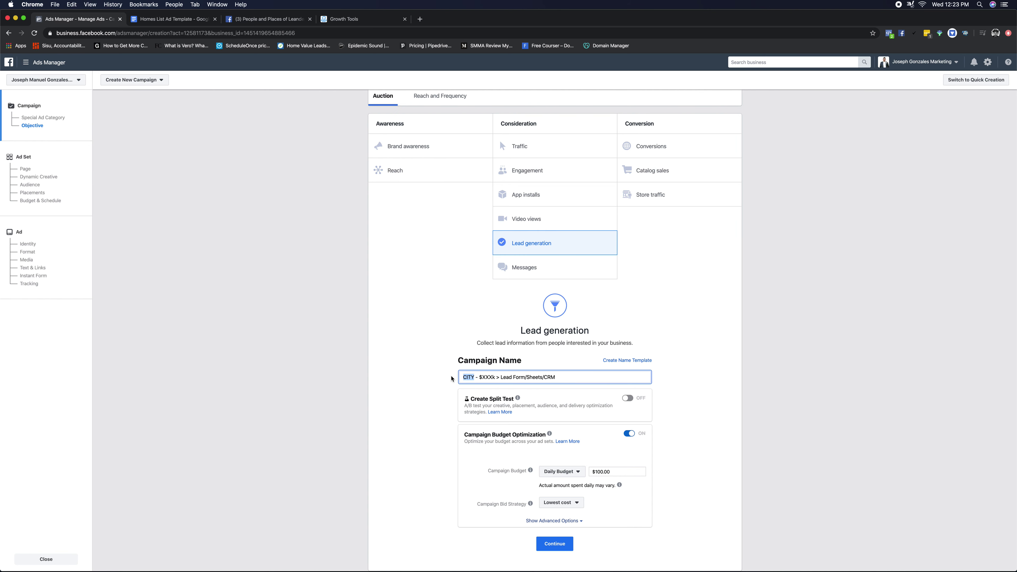
pyautogui.write('Leander')
pyautogui.moveTo(501, 377); pyautogui.dragTo(491, 379)
pyautogui.write('260')
pyautogui.click(385, 391)
# - Set the daily campaign budget to $10.00 with campaign budget optimization on
pyautogui.scroll(-2, 385, 393)
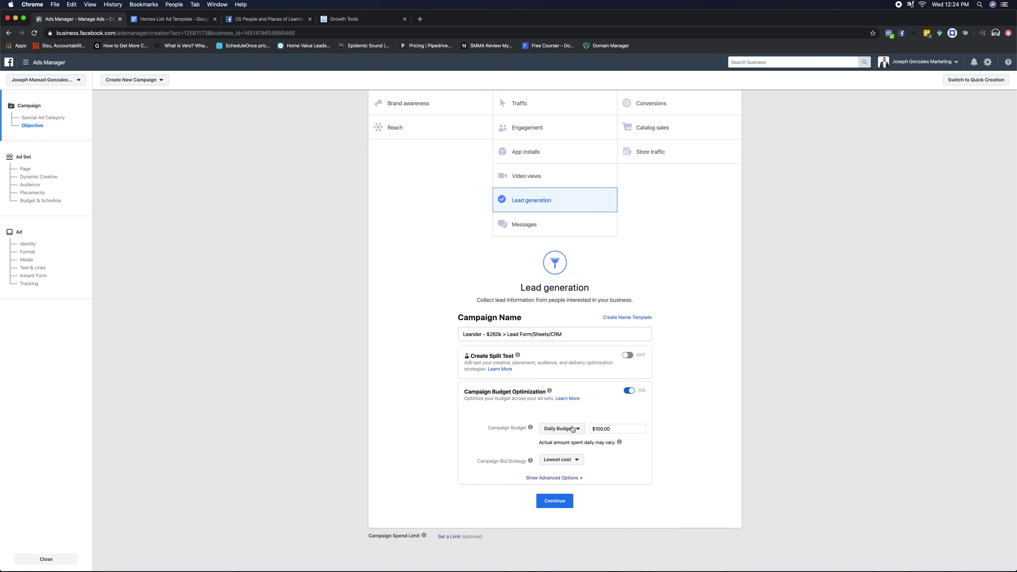
pyautogui.click(566, 428)
pyautogui.click(552, 426)
pyautogui.click(632, 391)
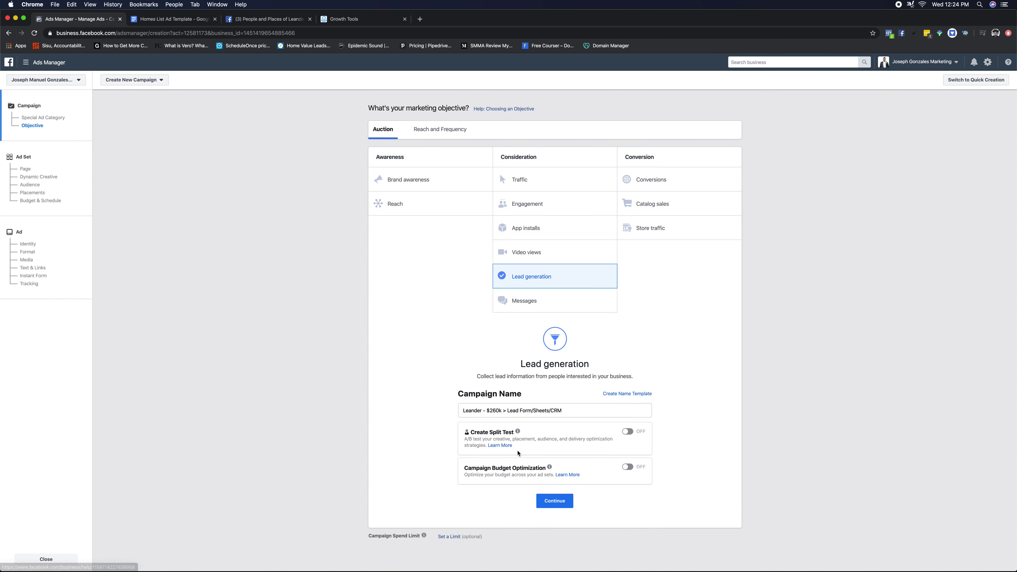
pyautogui.click(626, 469)
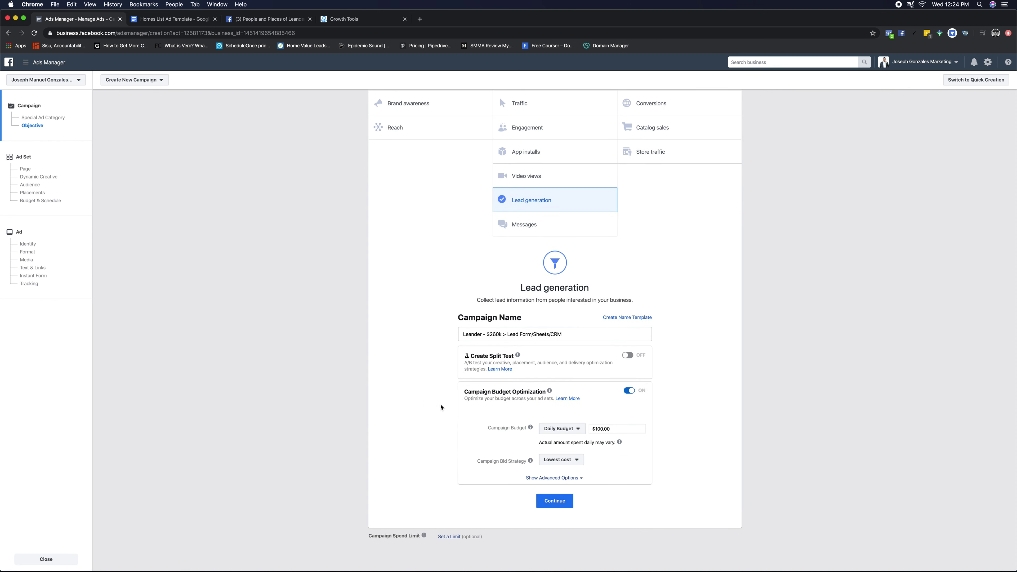
pyautogui.click(603, 428)
pyautogui.press('BackSpace')
pyautogui.press('BackSpace')
pyautogui.click(578, 429)
pyautogui.click(444, 455)
pyautogui.click(597, 428)
pyautogui.click(372, 447)
# - Continue to the ad set and name it 'Real Estate Targeting 2/26/2020'
pyautogui.click(555, 501)
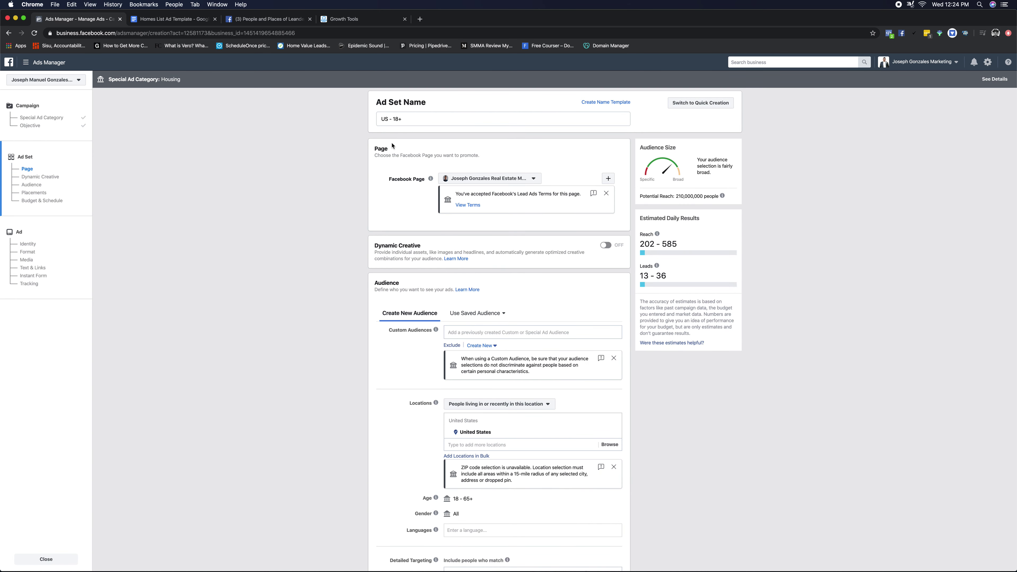
pyautogui.tripleClick(400, 121)
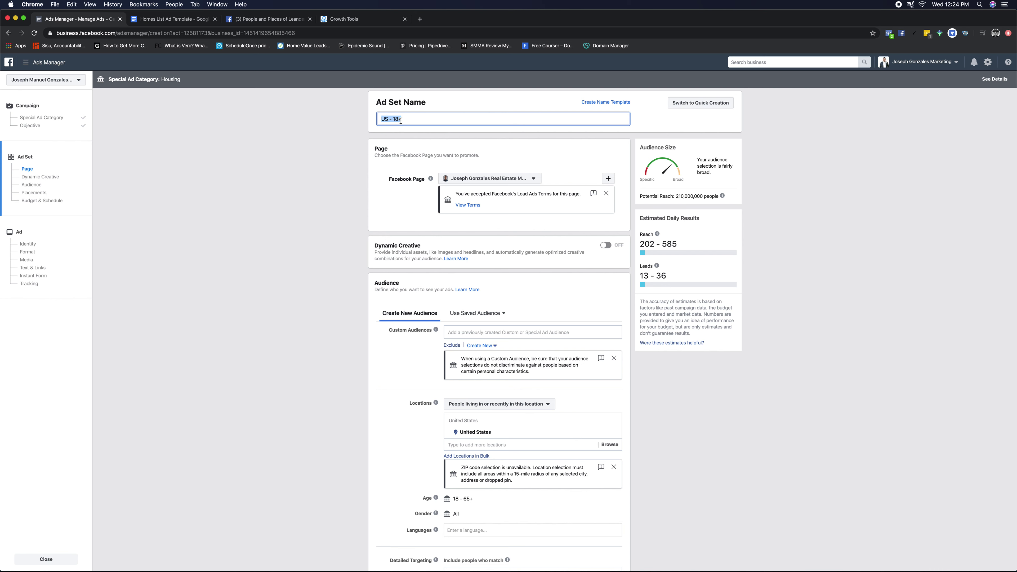
pyautogui.click(307, 118)
pyautogui.tripleClick(418, 122)
pyautogui.tripleClick(410, 123)
pyautogui.write('Real Estae')
pyautogui.press('BackSpace')
pyautogui.write('te Tageting')
pyautogui.press('BackSpace')
pyautogui.press('BackSpace')
pyautogui.press('BackSpace')
pyautogui.press('BackSpace')
pyautogui.press('BackSpace')
pyautogui.press('BackSpace')
pyautogui.write('rgeting 2/26.2020')
pyautogui.press('BackSpace')
pyautogui.write('/')
pyautogui.click(304, 162)
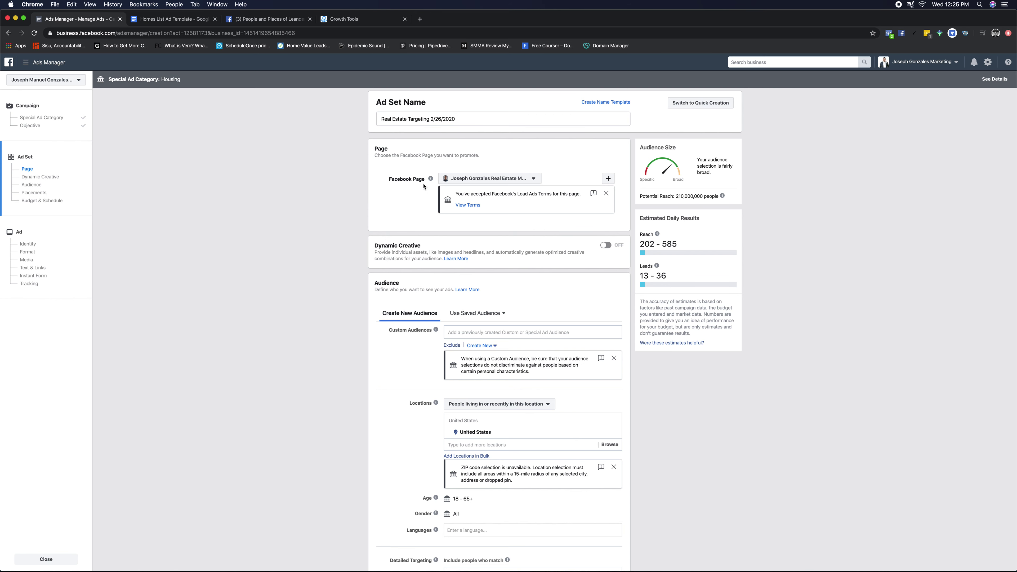
# - Search 'Leander', pick People and Places of Leander as the page, and agree to Lead Ads terms
pyautogui.click(493, 183)
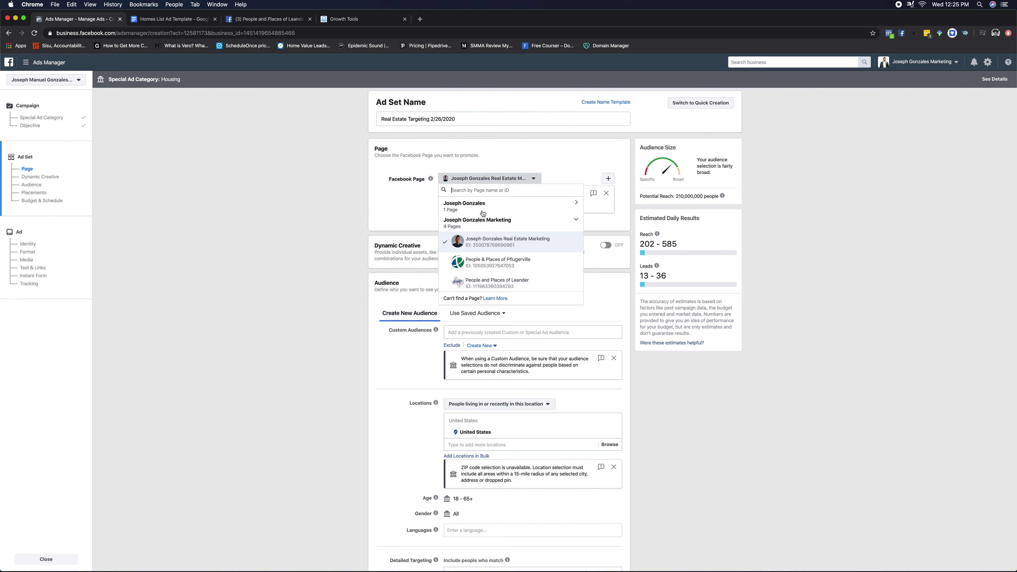
pyautogui.write('Leander')
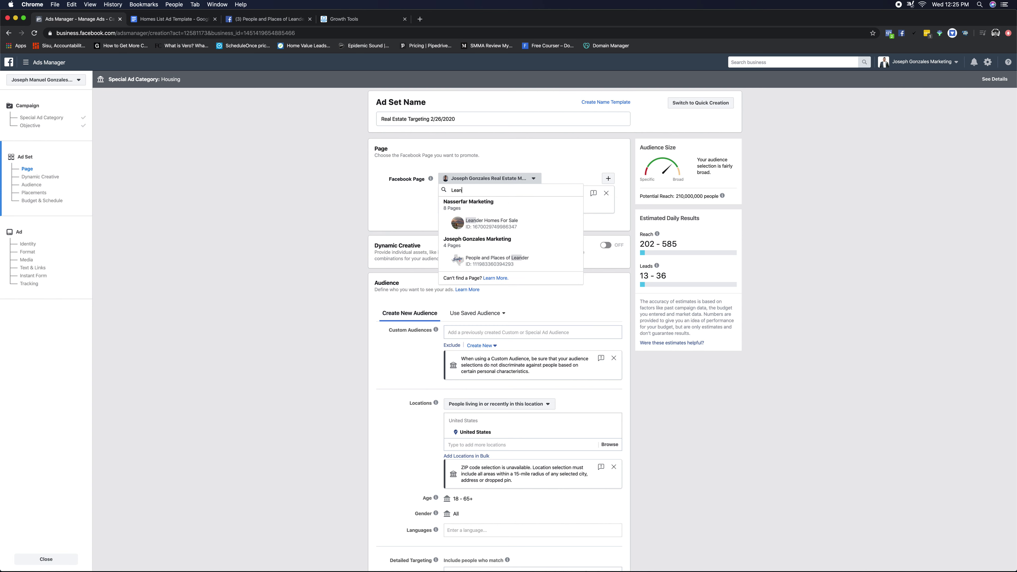
pyautogui.click(489, 262)
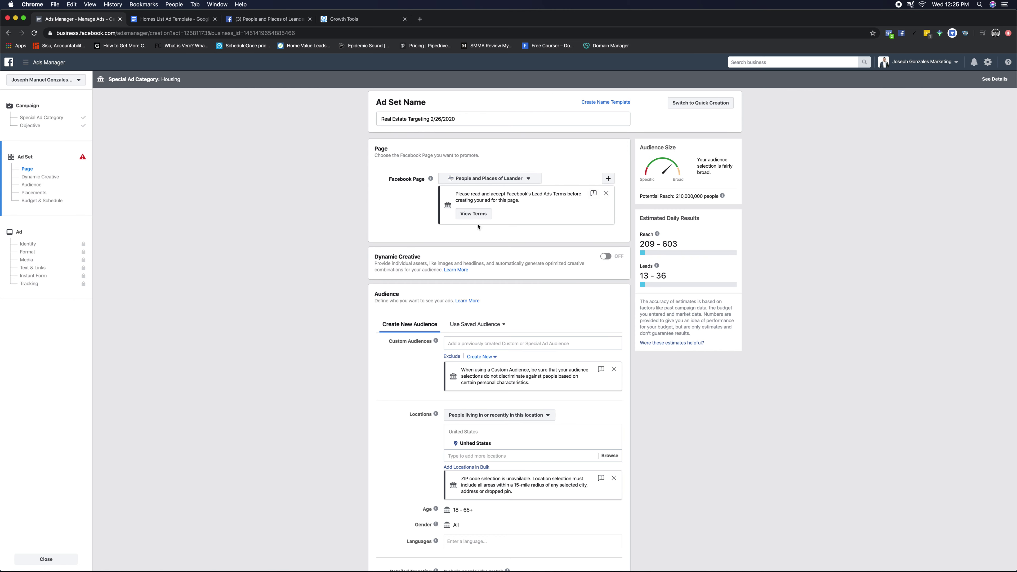
pyautogui.click(473, 216)
pyautogui.click(631, 345)
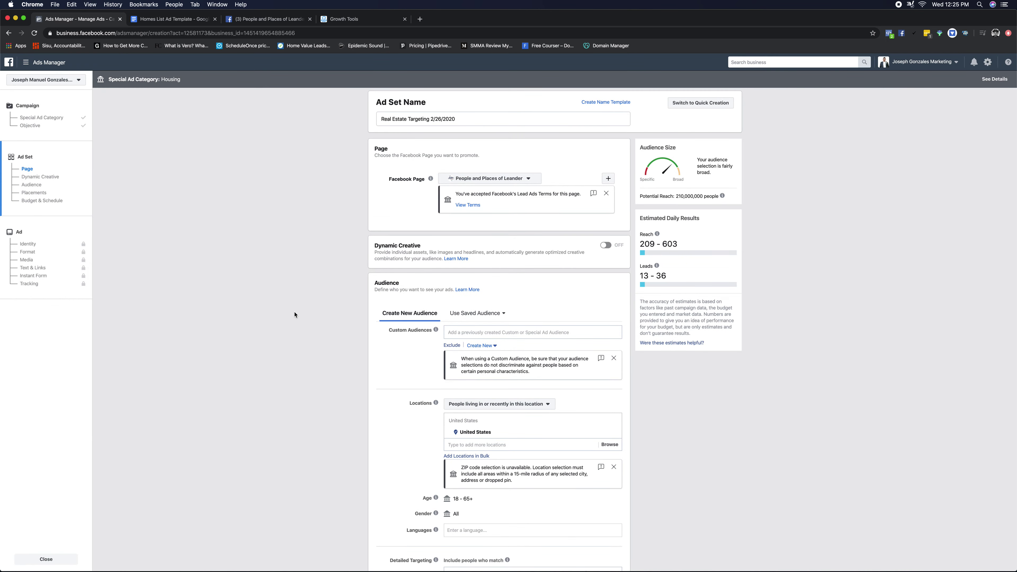
pyautogui.scroll(-3, 295, 315)
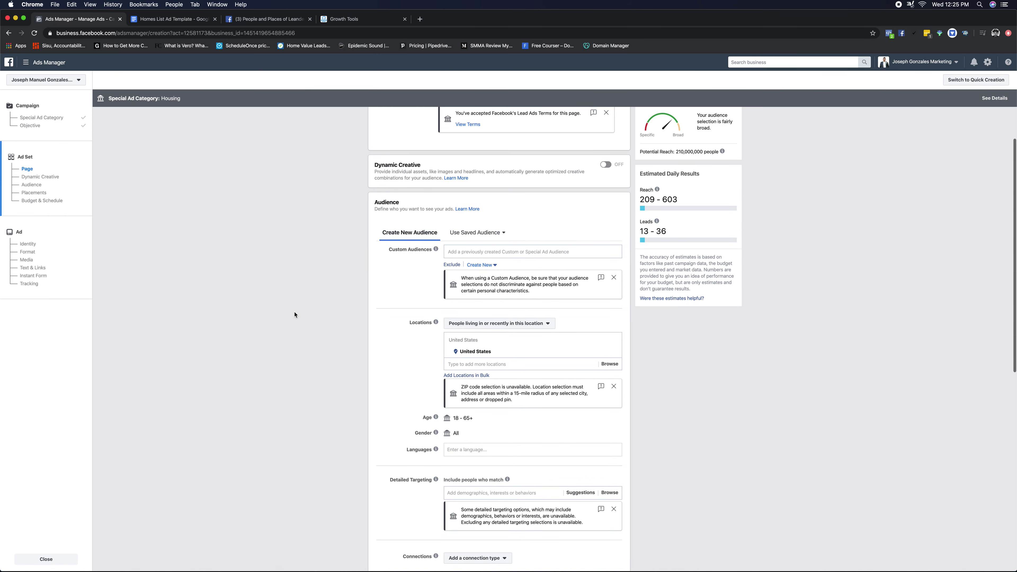
pyautogui.scroll(2, 295, 315)
pyautogui.scroll(-5, 294, 315)
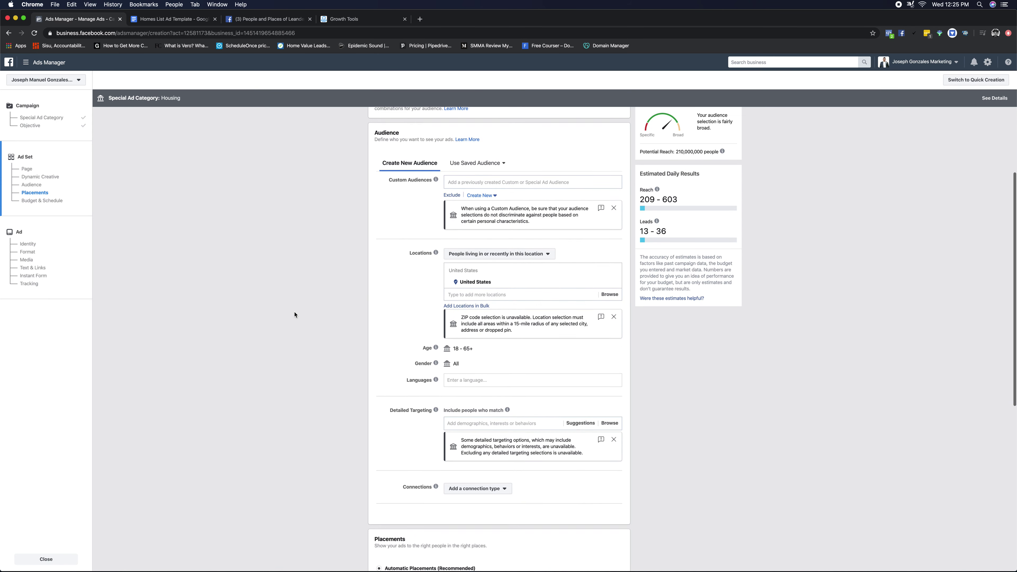